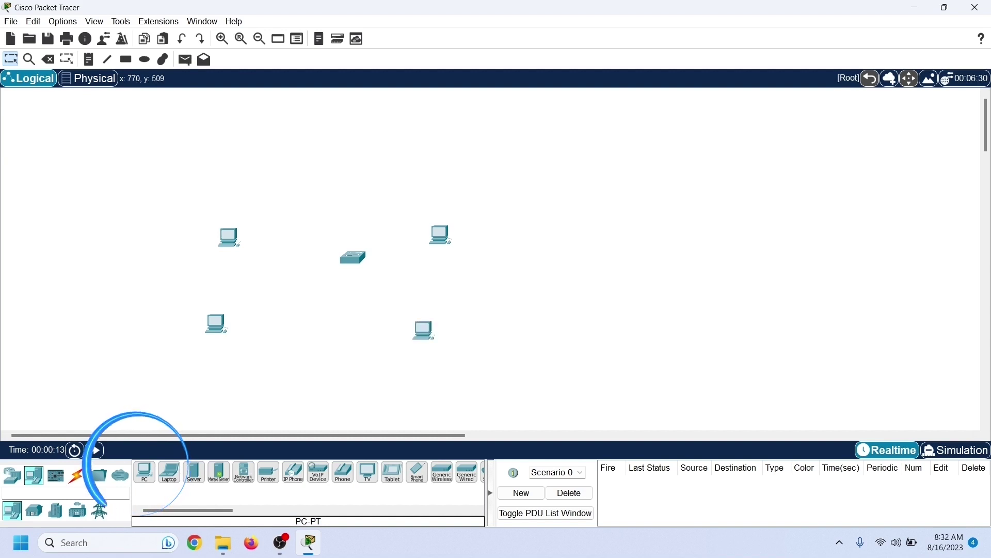
Step: Connect the upper-left PC's FastEthernet0 port to the switch's FastEthernet0/1 port with a Copper Straight-Through cable
click(77, 474)
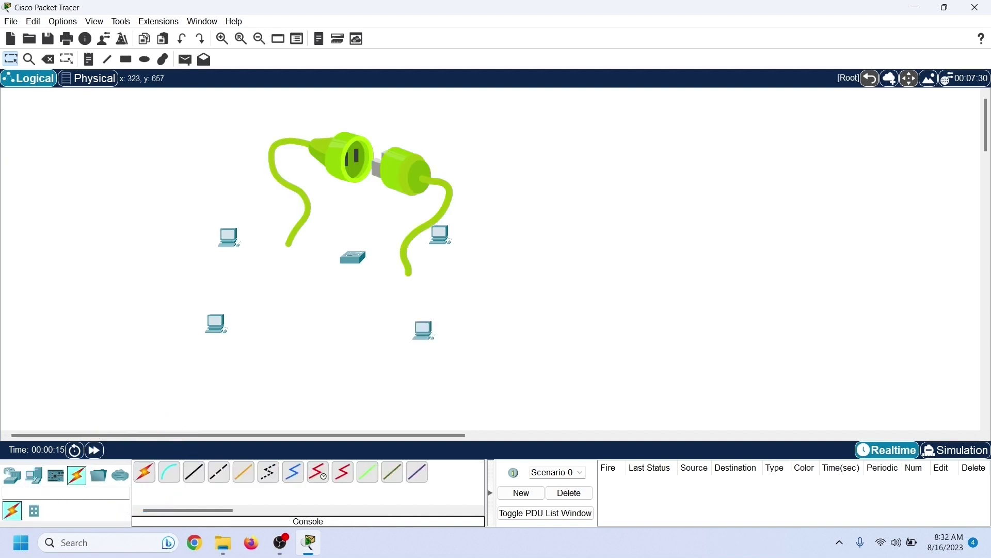
click(194, 472)
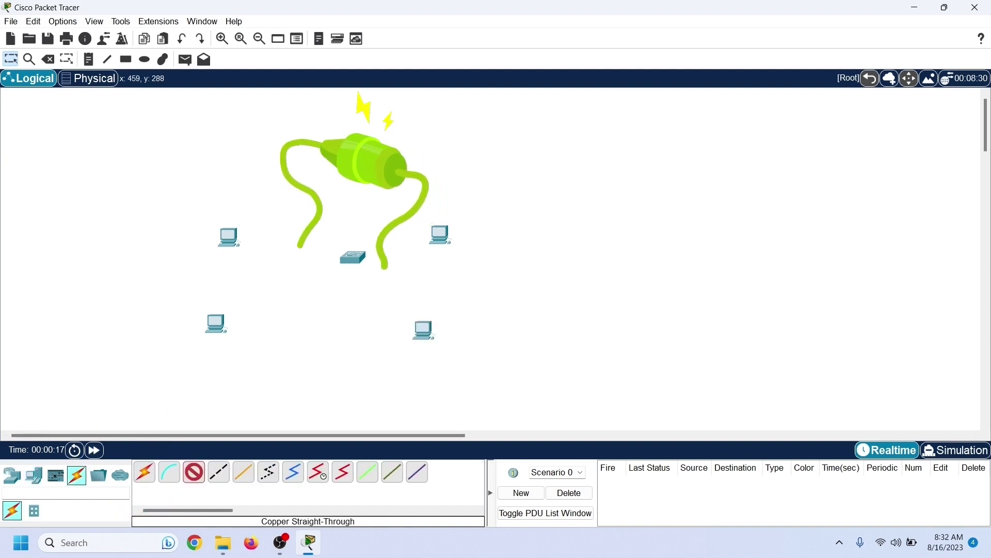
click(228, 236)
click(283, 283)
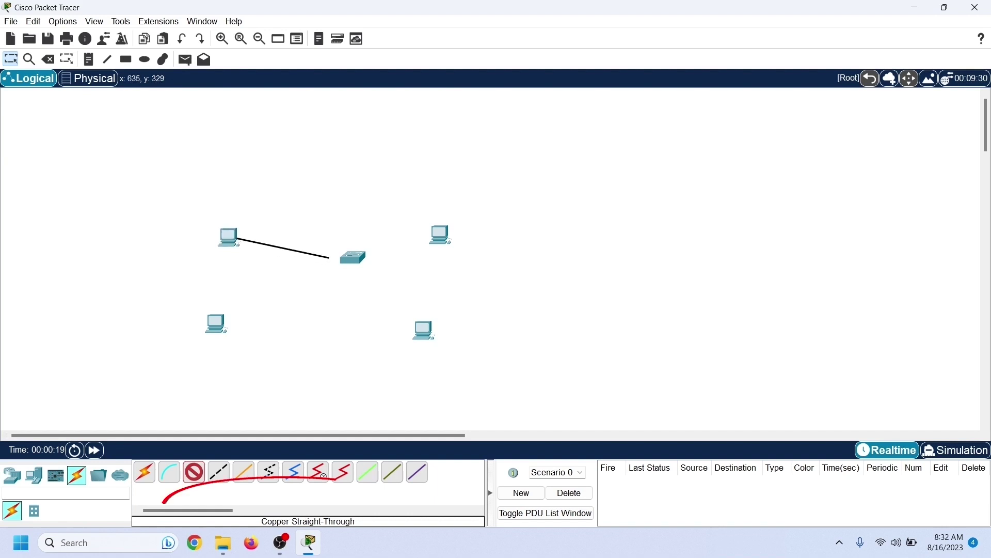
click(351, 257)
click(400, 21)
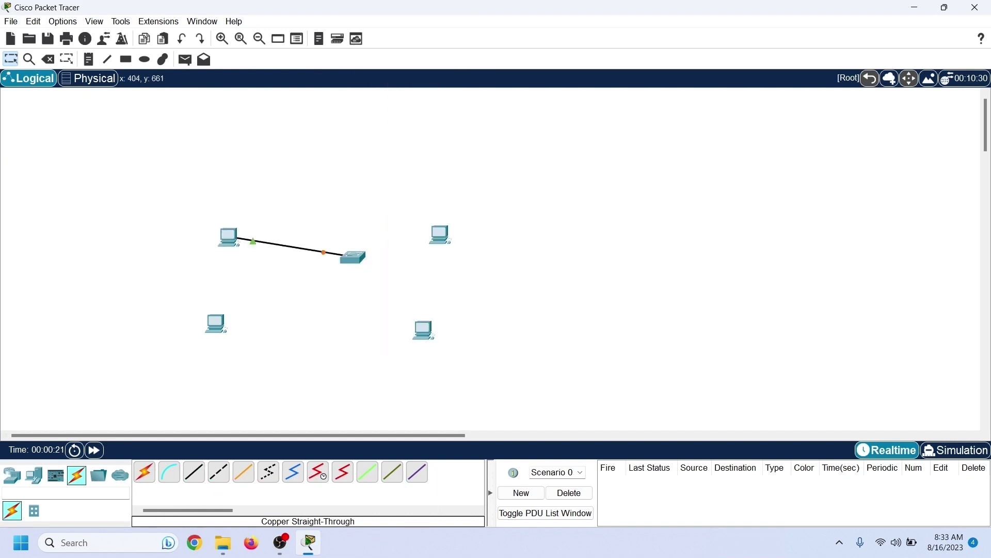
Step: Connect the lower-left PC's FastEthernet0 port to the switch's FastEthernet0/2 port with a Copper Straight-Through cable
click(216, 324)
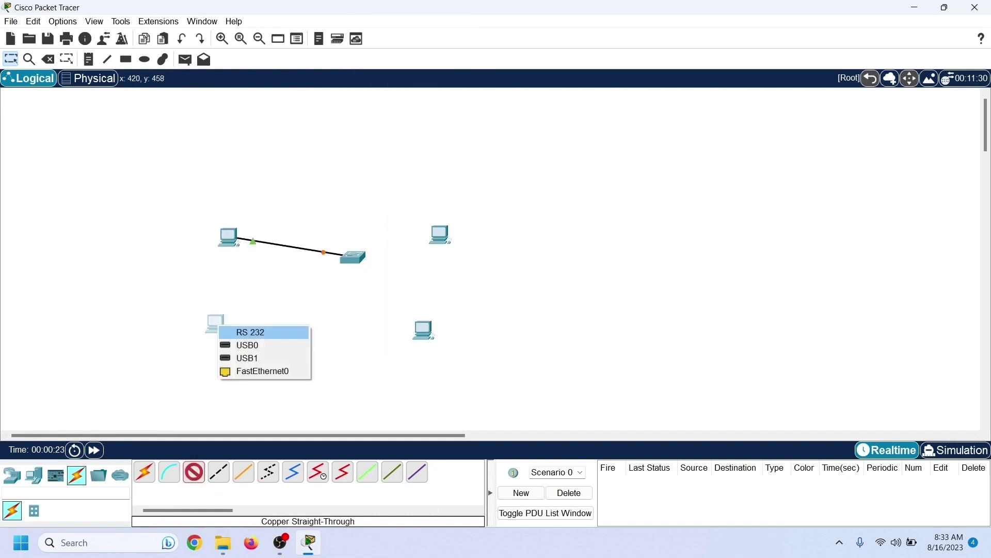
click(262, 370)
click(353, 257)
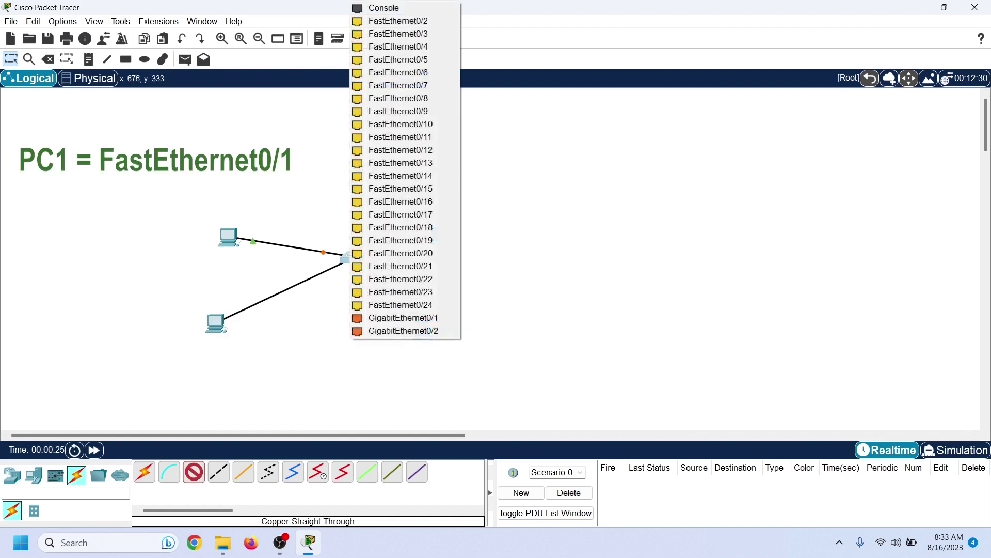
click(401, 21)
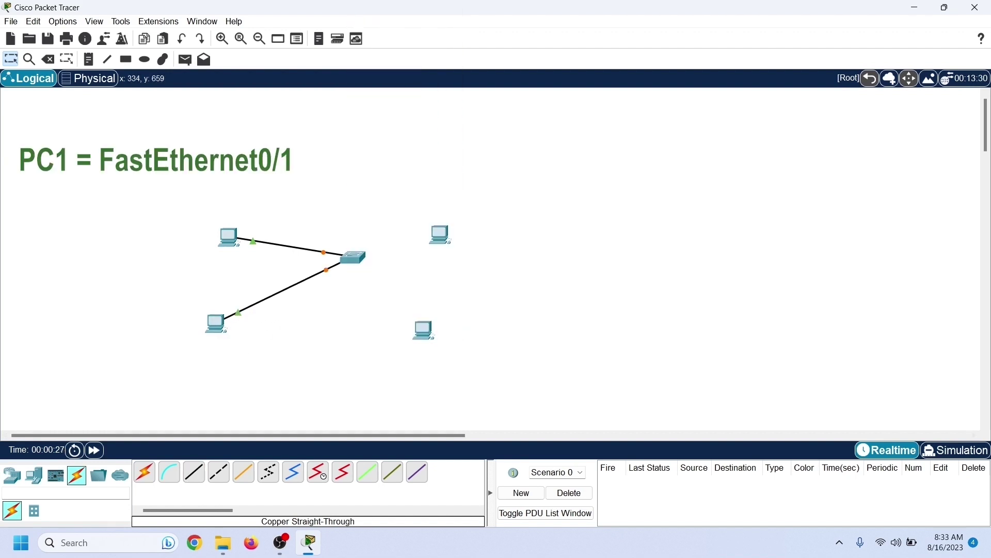
Step: Connect the switch's FastEthernet0/3 port to the upper-right PC's FastEthernet0 port with a Copper Straight-Through cable
click(355, 257)
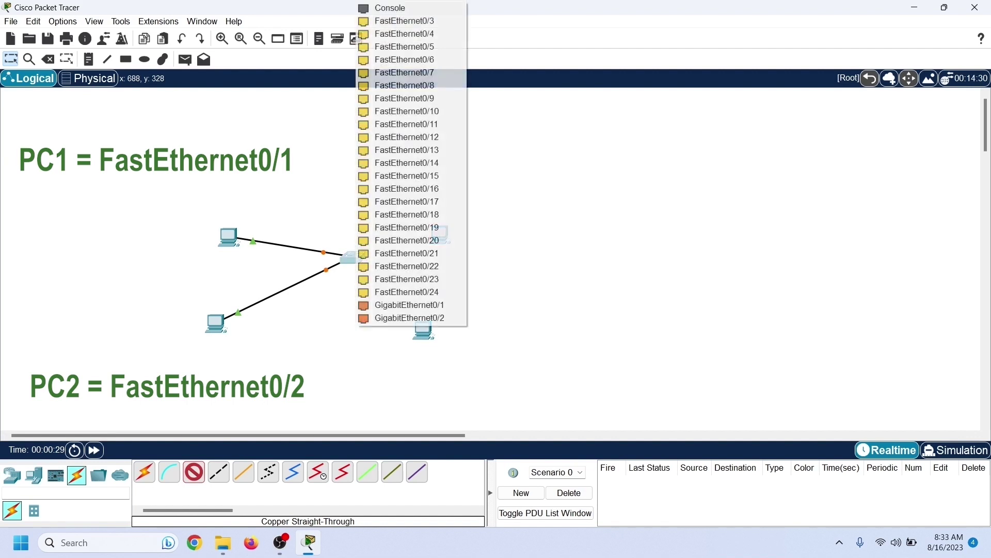
click(400, 21)
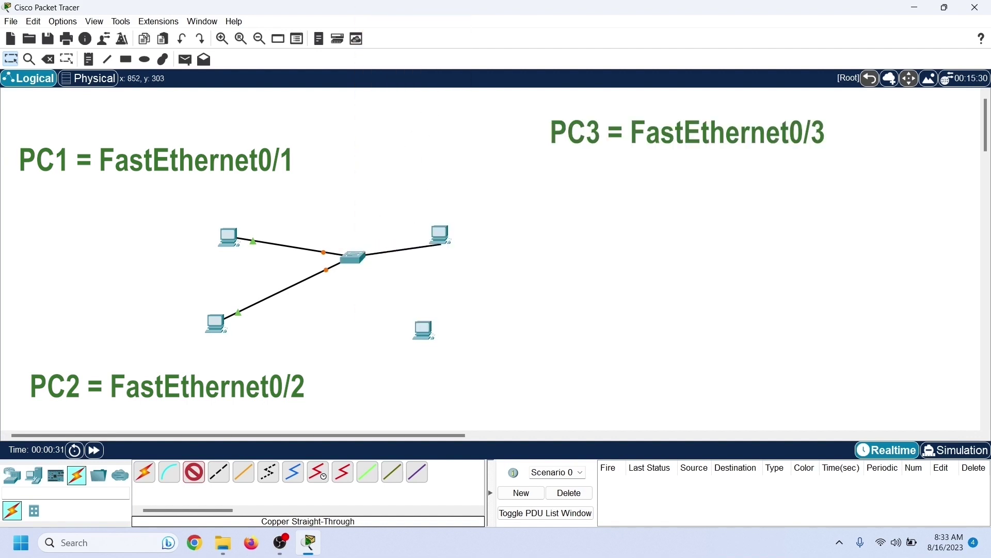
click(440, 236)
click(485, 283)
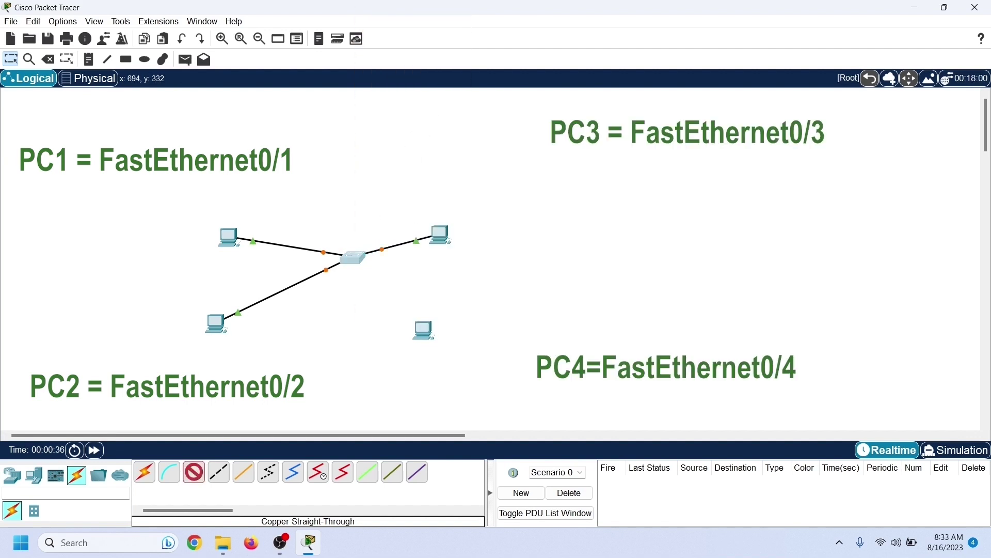
Step: Connect the switch's FastEthernet0/4 port to the lower-right PC's FastEthernet0 port with a Copper Straight-Through cable
click(353, 256)
click(400, 21)
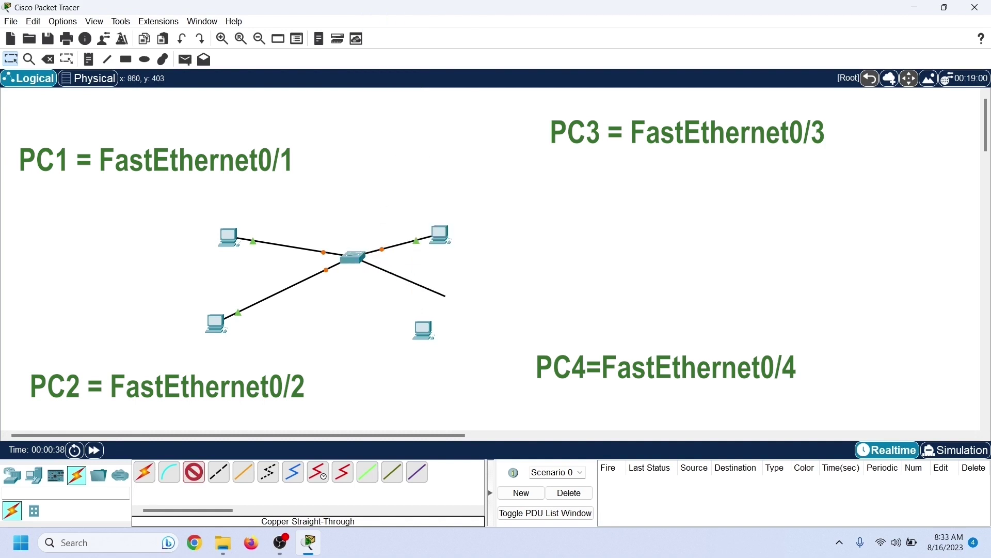
click(424, 333)
click(464, 382)
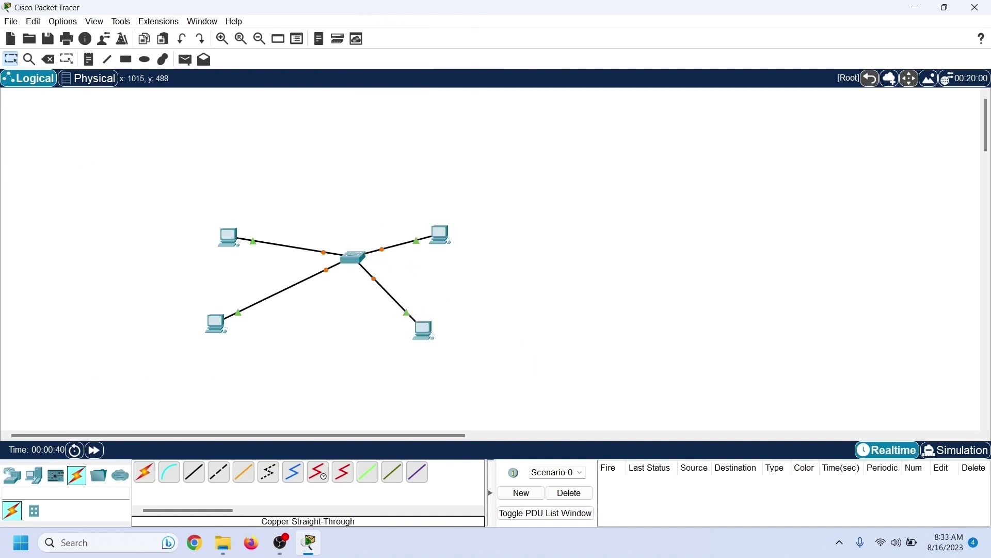
Step: Move the whole topology to the upper-left corner of the workspace and spread the PCs farther apart around the switch
drag(146, 169, 465, 351)
drag(358, 259, 172, 160)
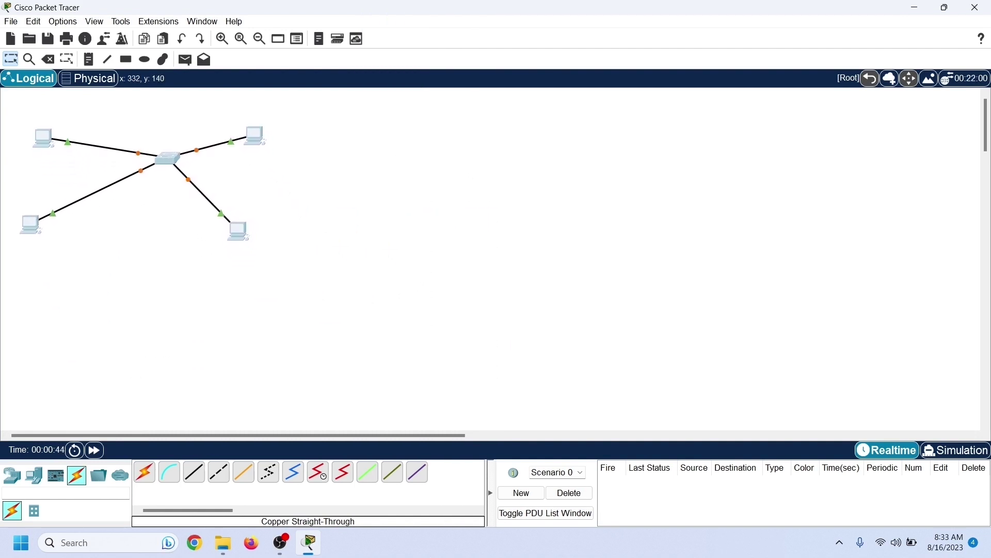
drag(43, 138, 44, 114)
drag(254, 135, 291, 128)
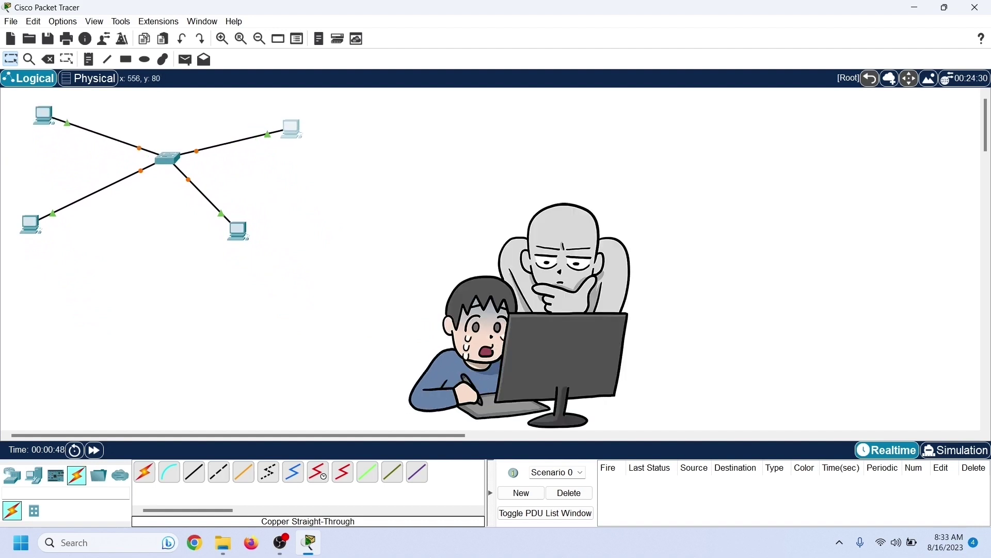
drag(238, 231, 274, 229)
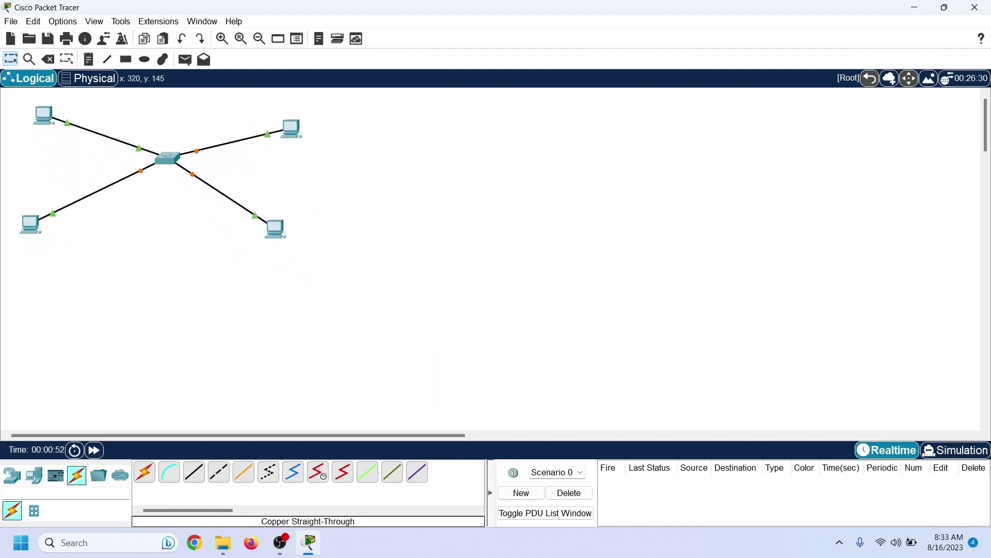
Step: Open the switch's command line beside the topology and enter privileged mode with the enable command
click(168, 160)
drag(445, 86, 748, 99)
drag(619, 174, 523, 175)
click(622, 121)
text(enable)
key(Return)
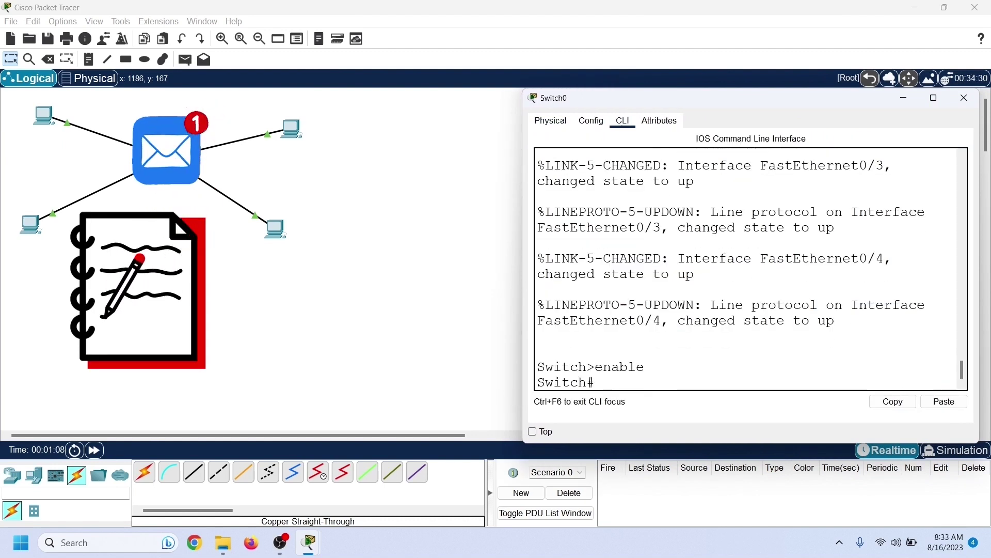
Step: Display the switch's MAC address table with the show mac-address-table command
text(show mac-add)
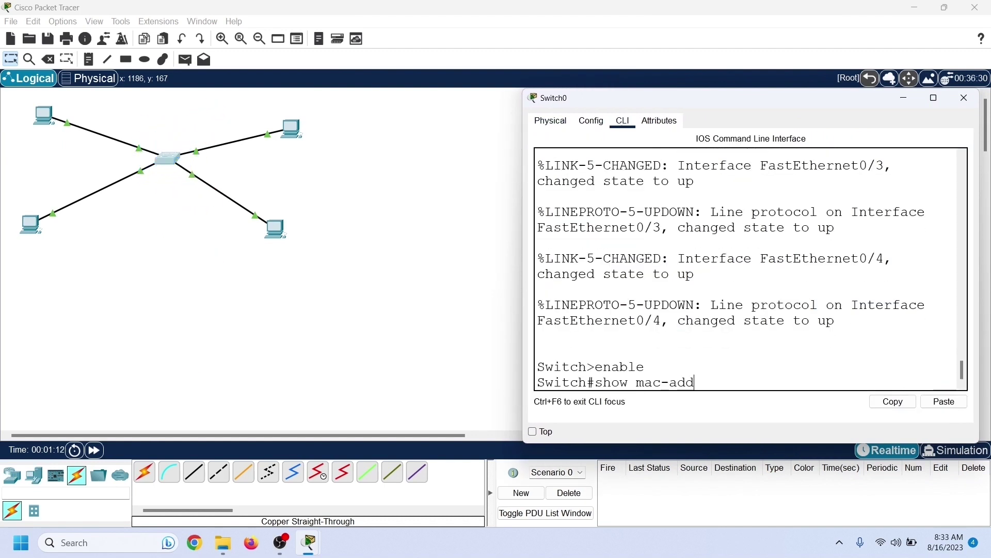
text(ress-table)
key(Return)
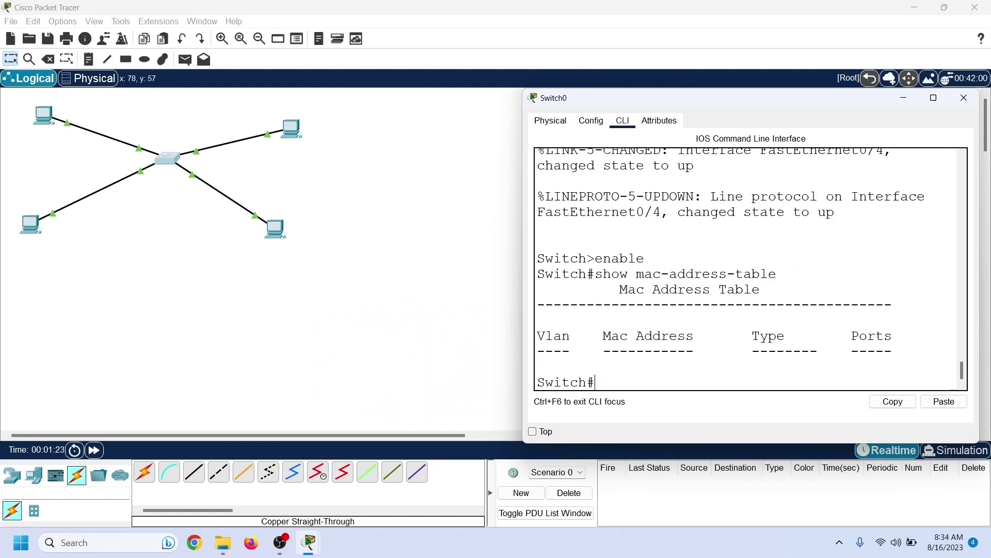
Step: Open PC0's IP Configuration below the topology and set its IPv4 addressing to DHCP to generate traffic
click(963, 98)
click(44, 115)
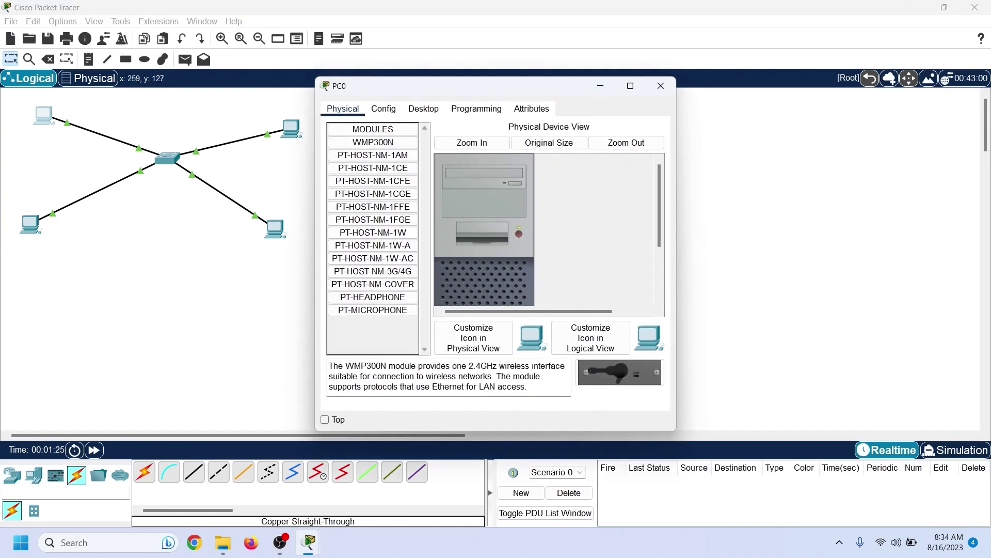
click(423, 108)
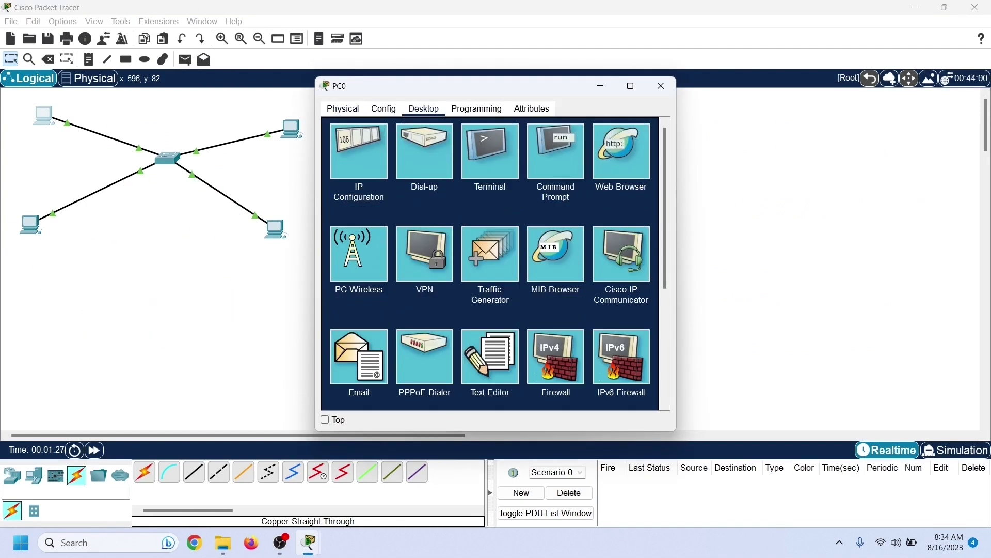
click(358, 161)
drag(446, 88, 140, 269)
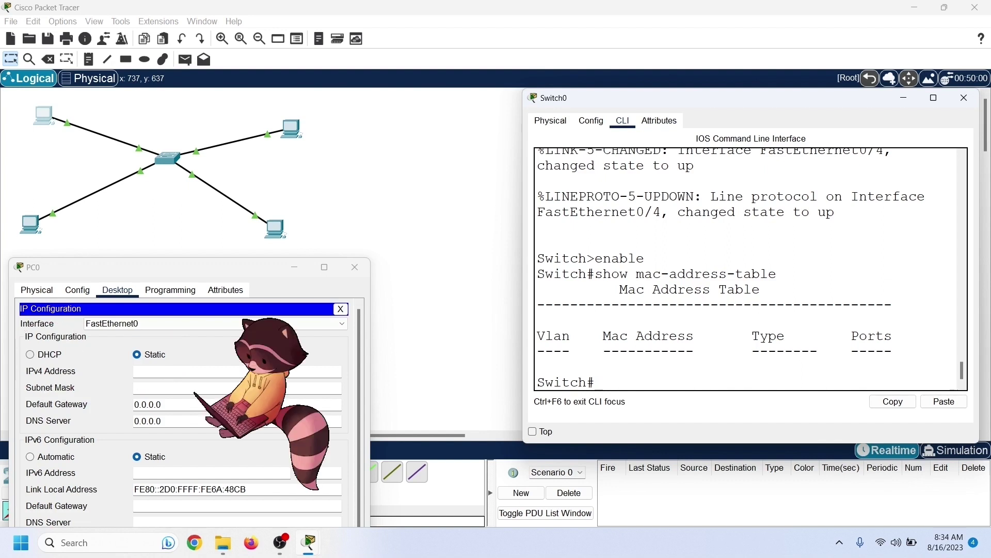
click(30, 354)
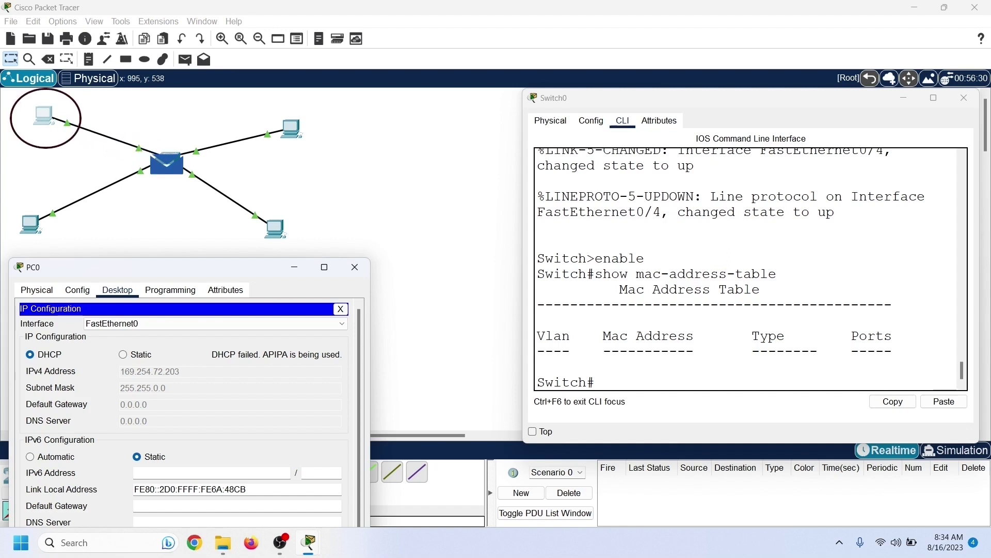
Step: Run show mac-address-table again on Switch0 to check for a learned PC0 entry
click(595, 382)
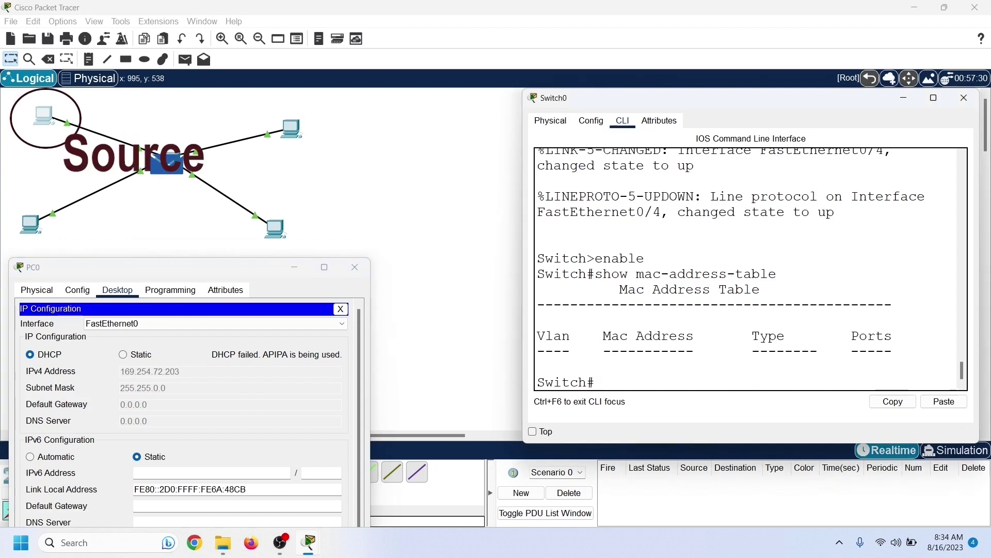
key(Up)
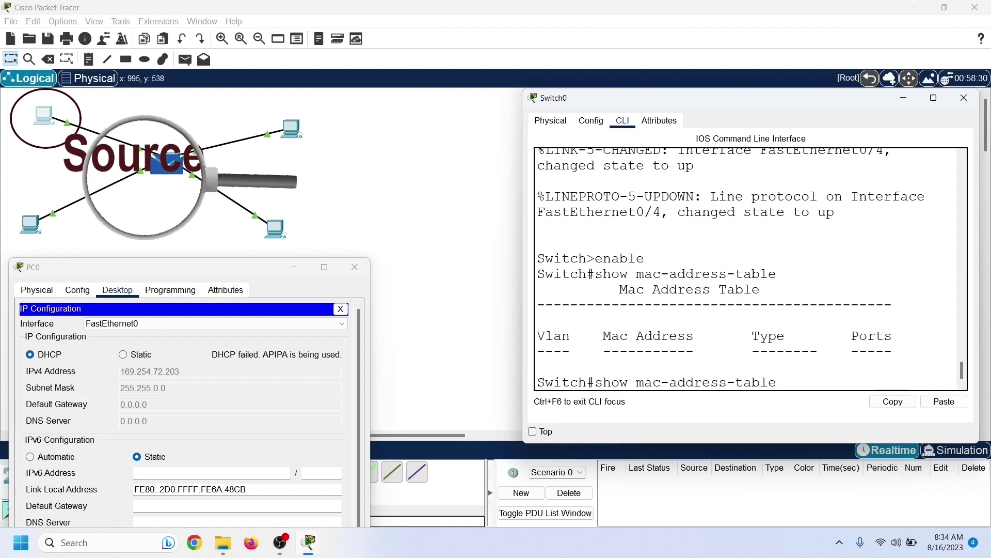
key(Return)
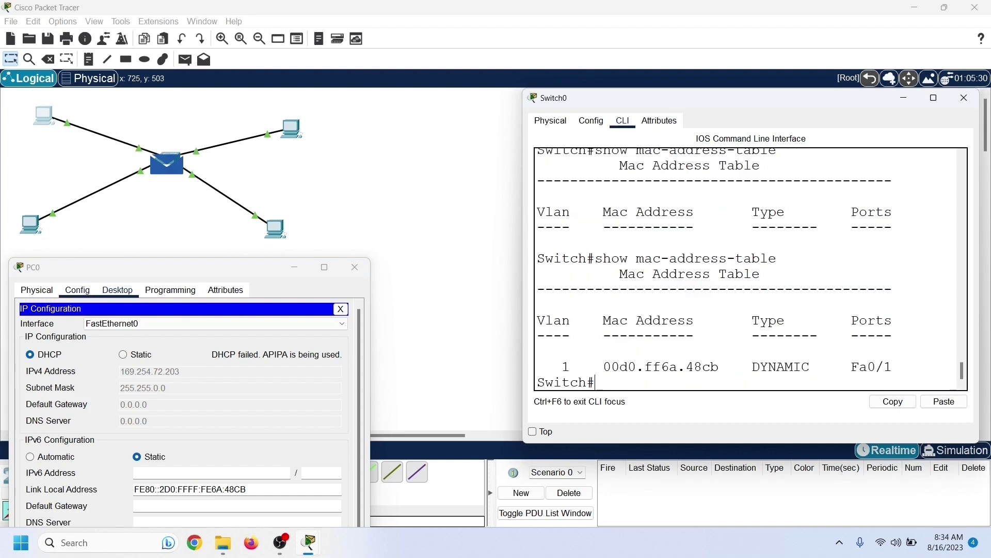
Step: View PC0's FastEthernet0 settings to compare its MAC address with the switch table, and set its IPv4 configuration to Static
click(76, 289)
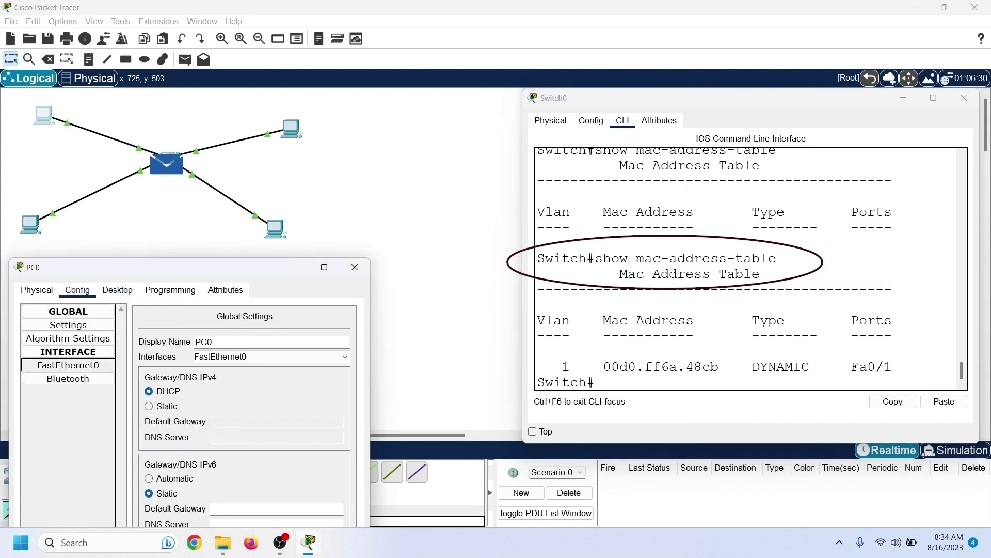
click(69, 365)
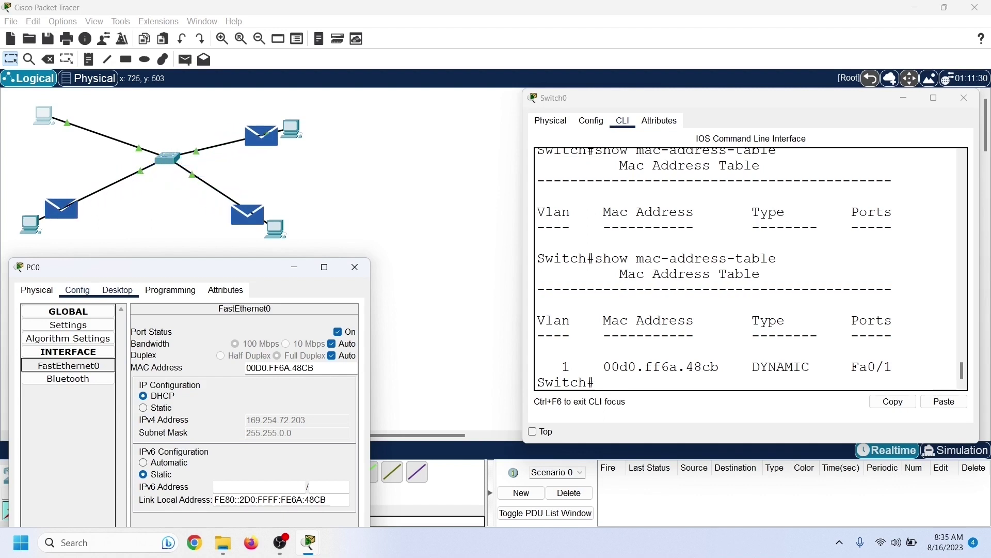
click(117, 290)
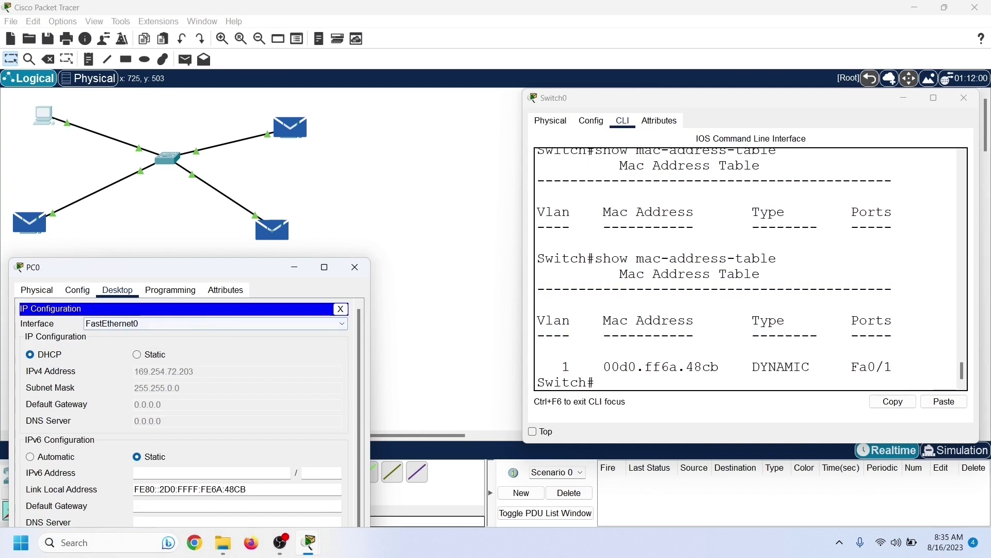
click(137, 354)
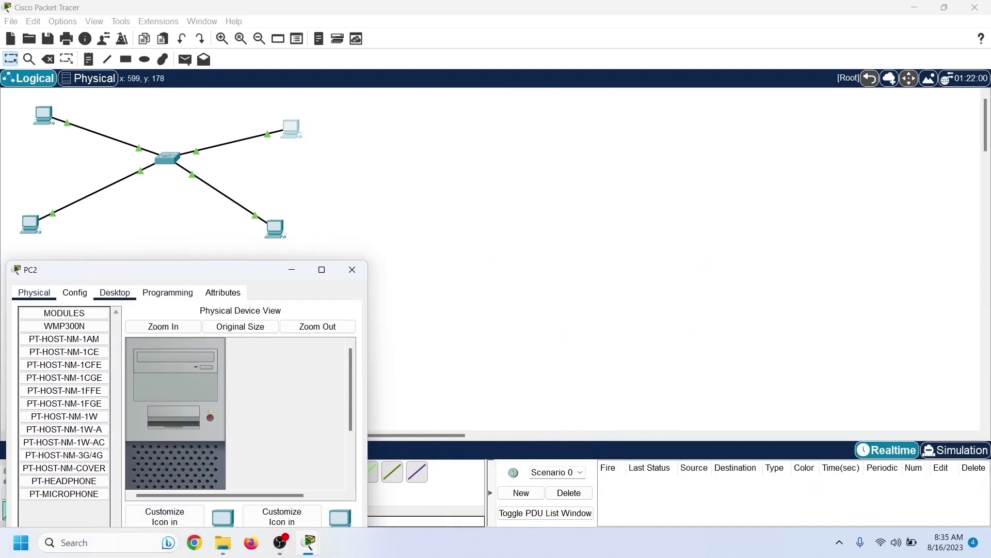
Step: Assign PC2 the static IPv4 address 10.0.0.3 with subnet mask 255.0.0.0 and close its IP configuration
click(114, 292)
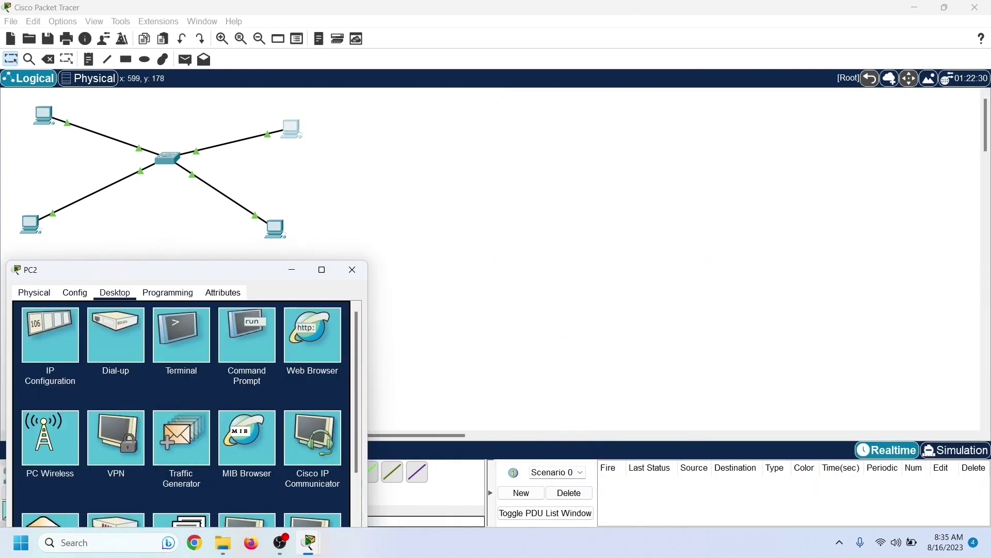
click(50, 335)
text(1)
text(0.0.0.3)
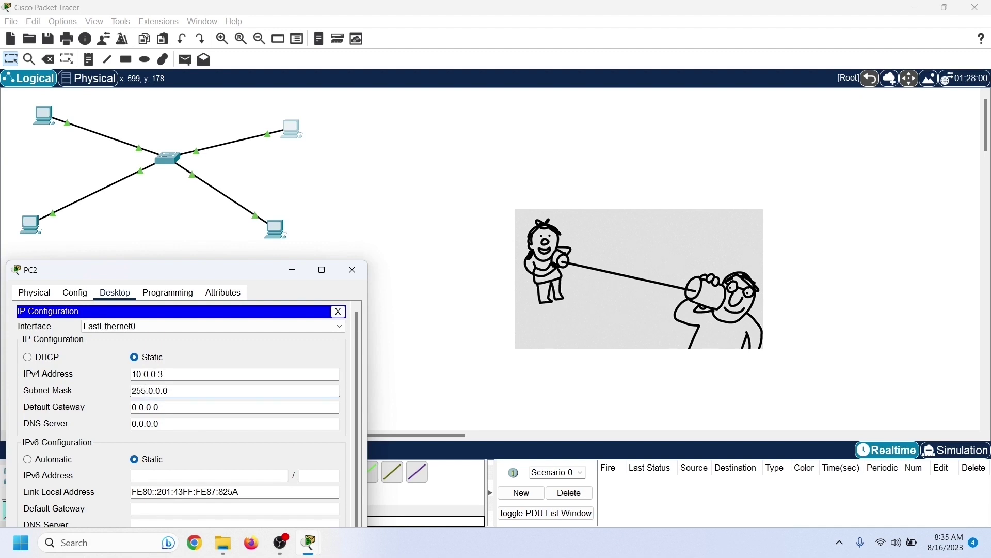
click(338, 311)
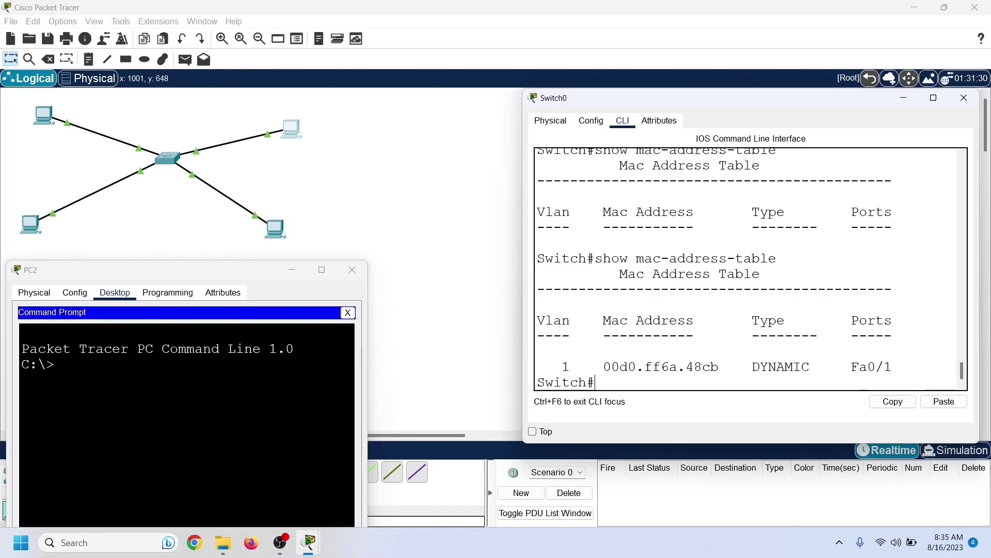
Step: Ping 10.0.0.1 from PC2's command prompt, and view PC2's FastEthernet0 settings to compare its MAC address with the switch table
click(54, 364)
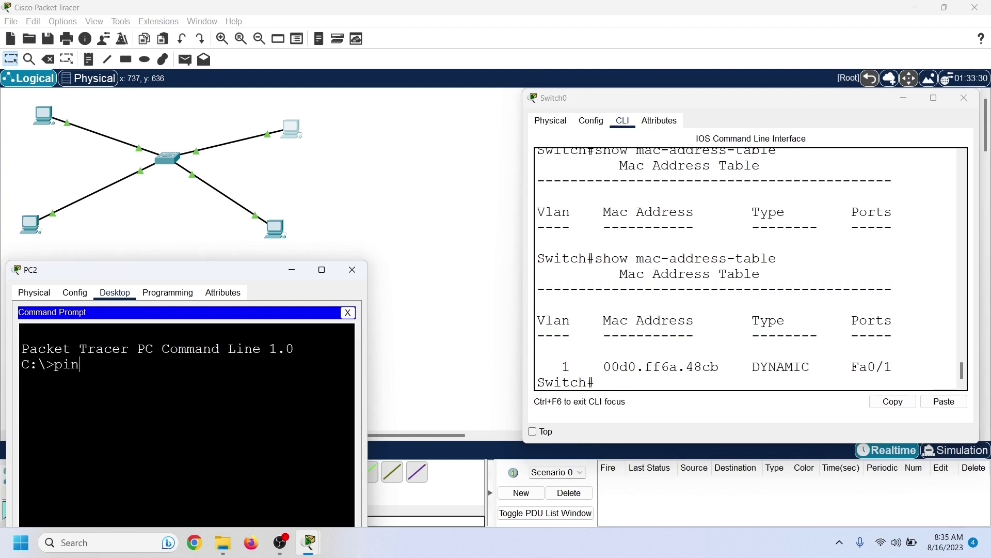
text(ping 10.)
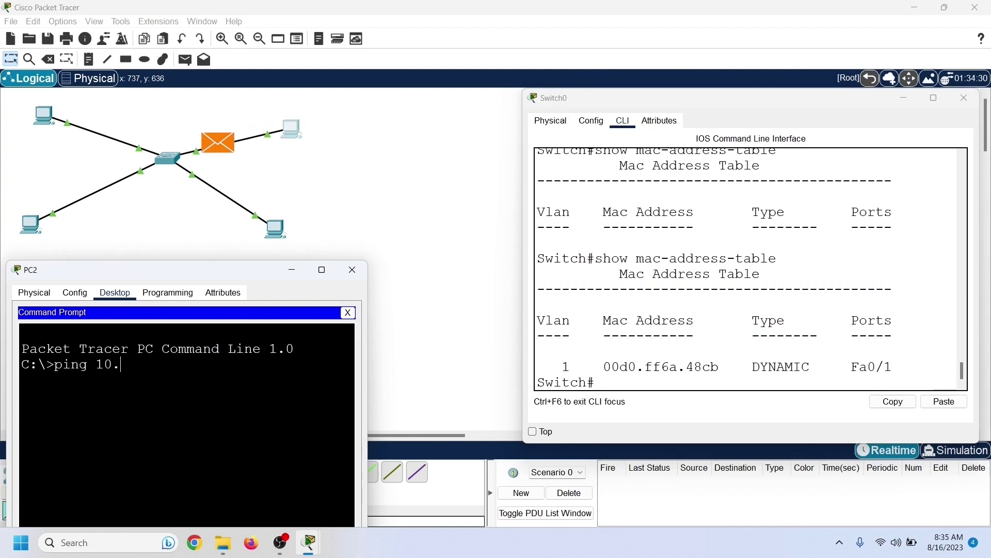
text(0.0.1)
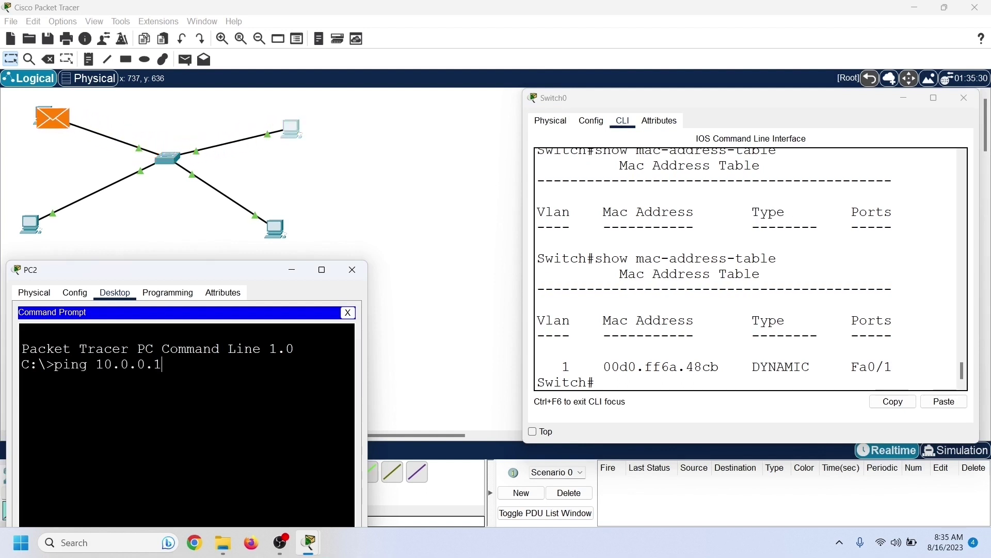
key(Return)
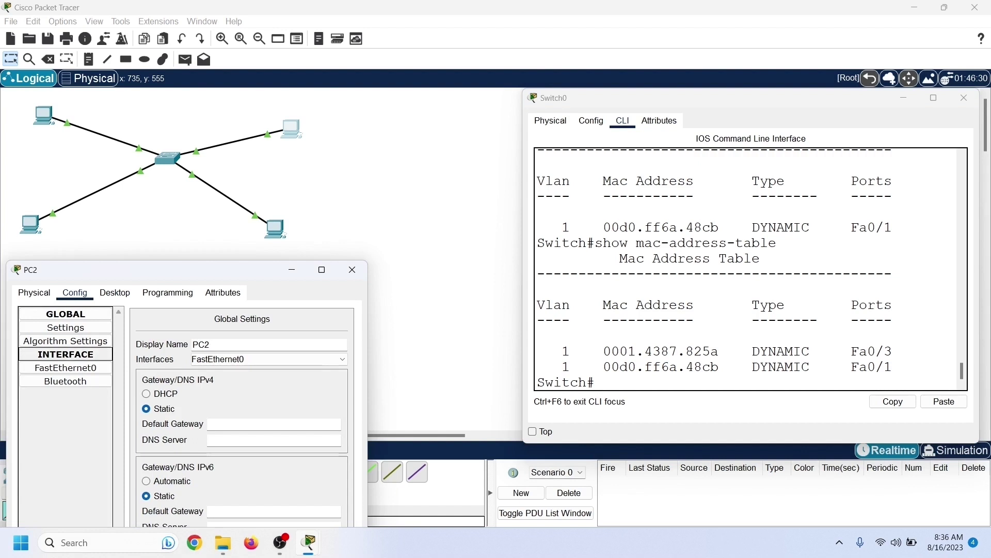
click(66, 368)
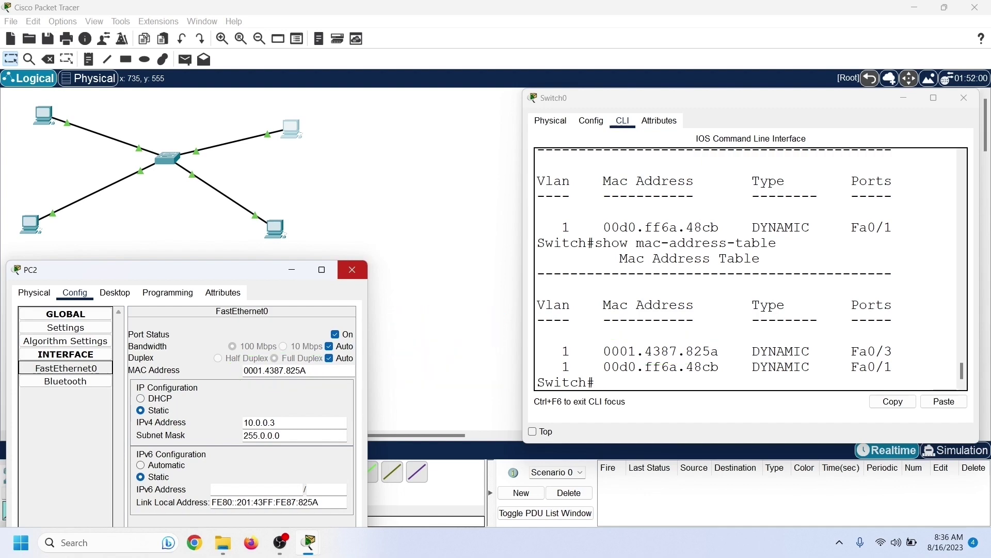
click(351, 269)
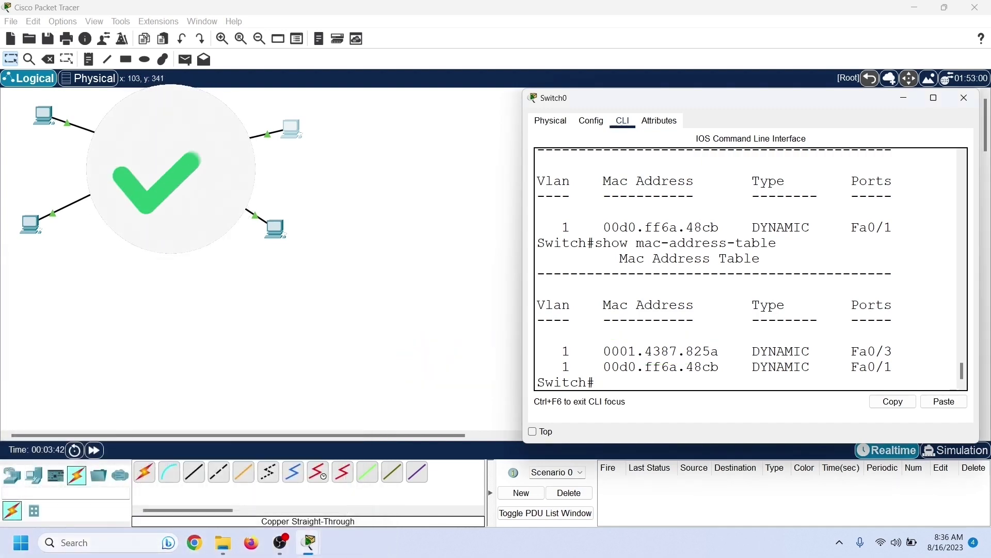
Step: Assign PC1 the static IPv4 address 10.0.0.2 with subnet mask 255.0.0.0 and close its window
click(31, 227)
click(31, 228)
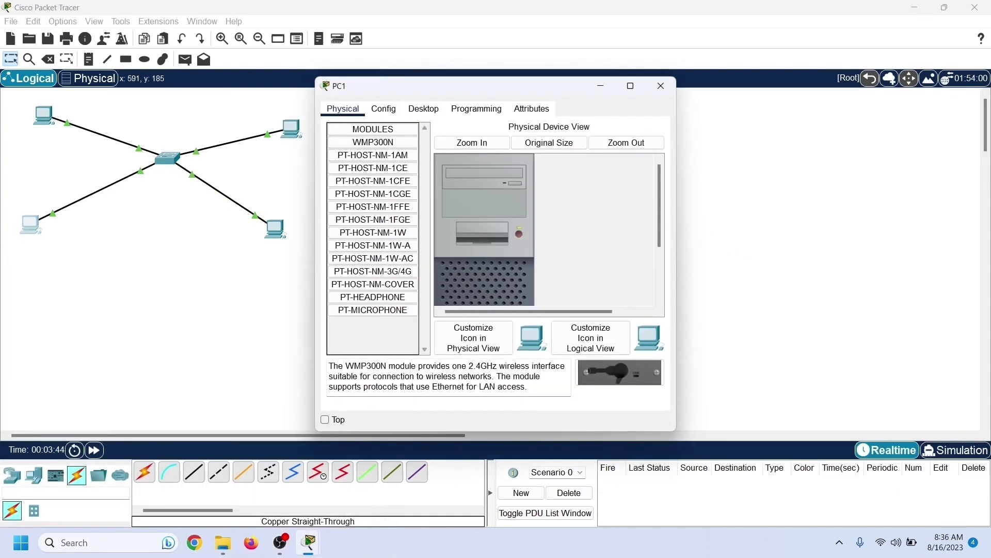
click(423, 109)
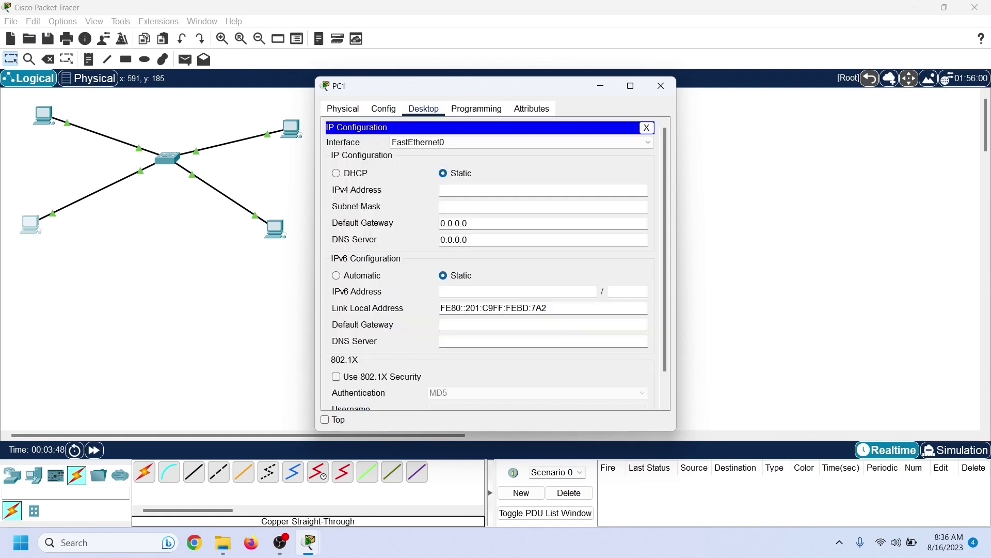
text(10.0.0.2)
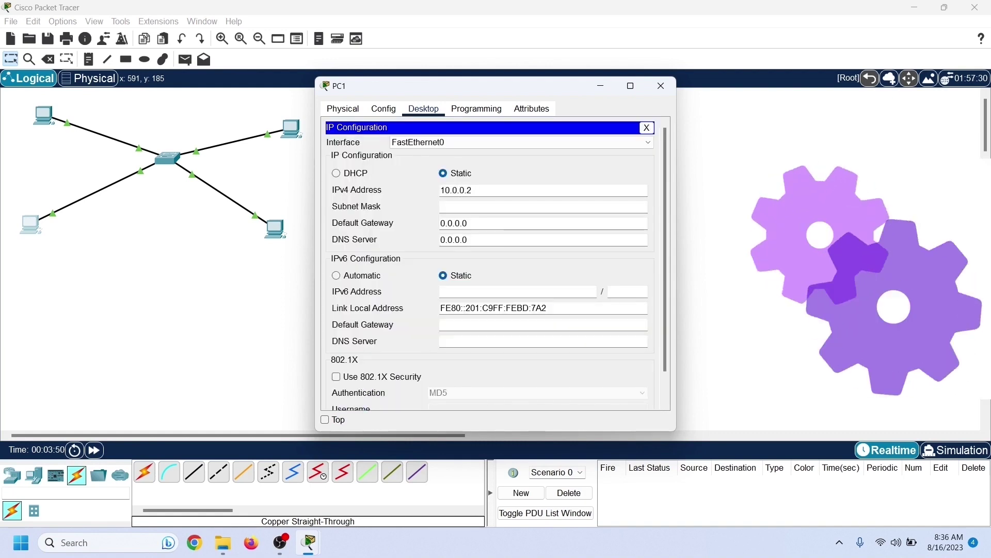
click(449, 206)
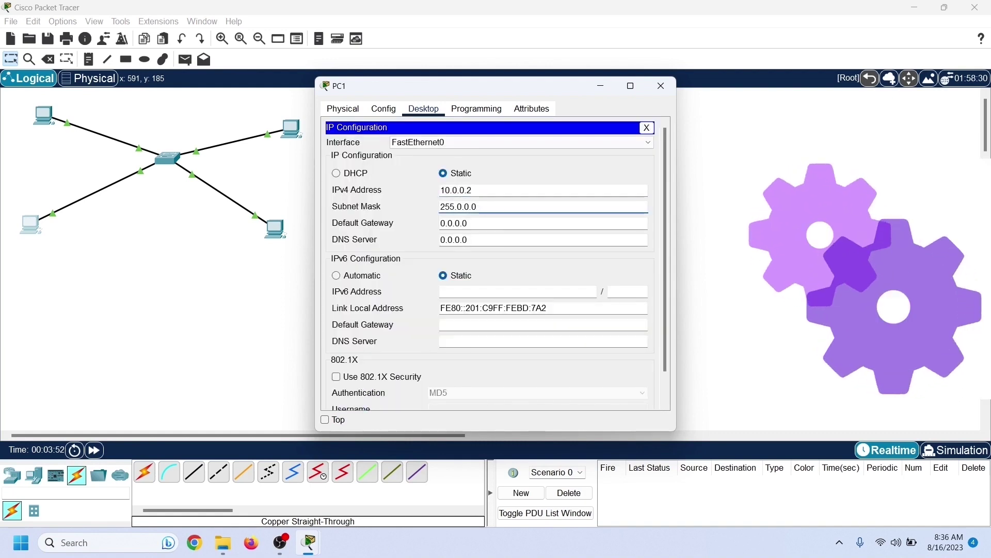
click(661, 86)
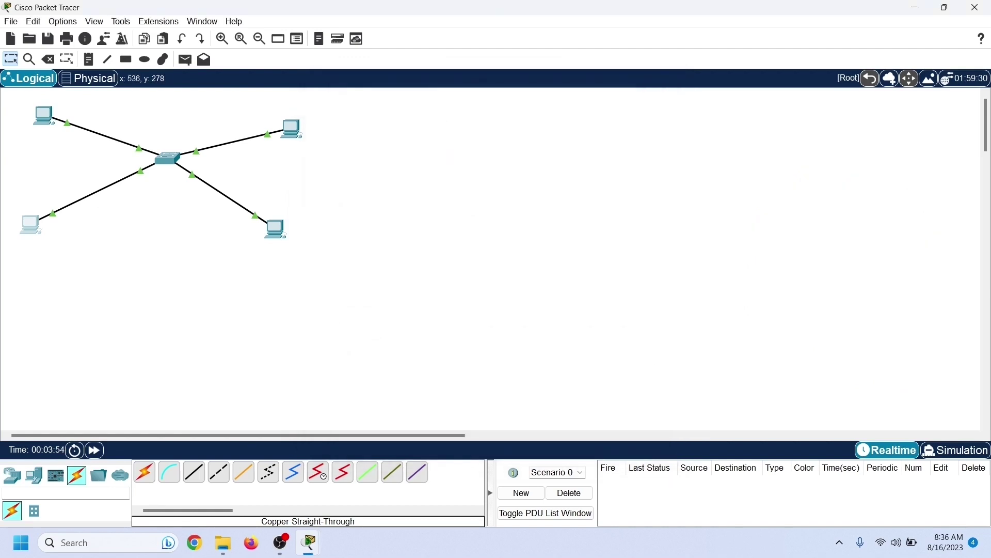
Step: Open the IP configuration of PC3 and assign it the static IPv4 address 10.0.0.4
click(276, 231)
click(424, 109)
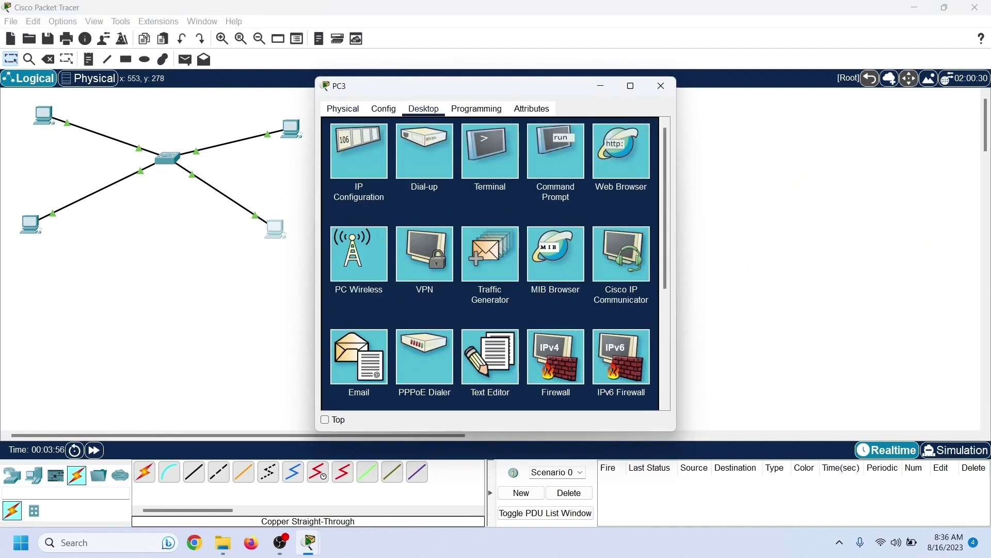
click(358, 151)
click(543, 190)
text(10.0.0.4)
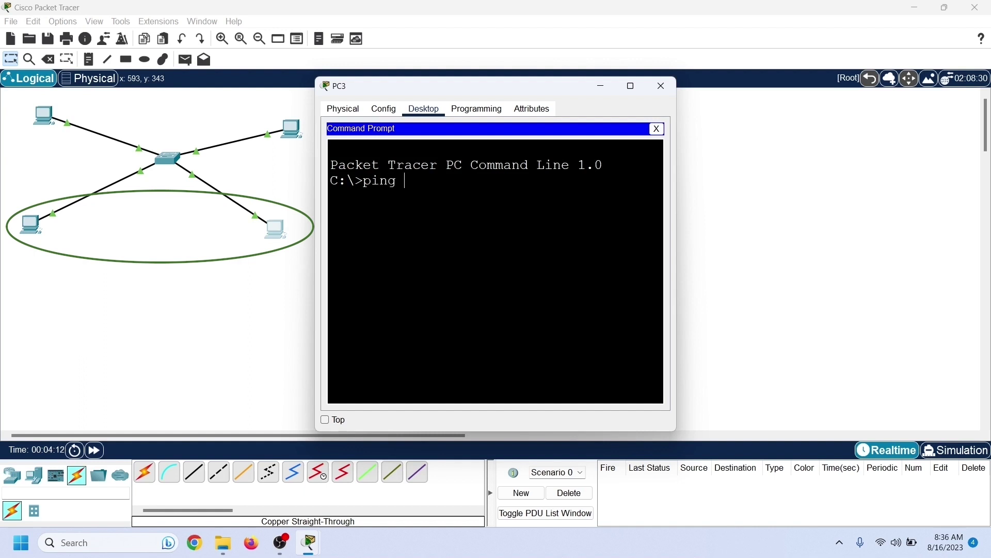
Step: Ping 10.0.0.2 from PC3's command prompt and run show mac-address-table on Switch0 to check for the PC1 and PC3 entries
text(10.0.0.2)
key(Return)
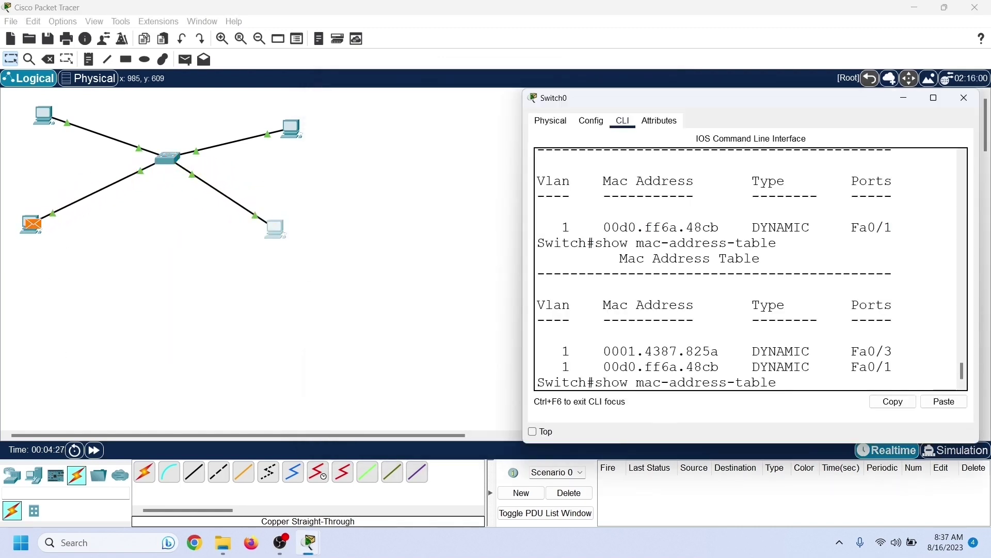
key(Return)
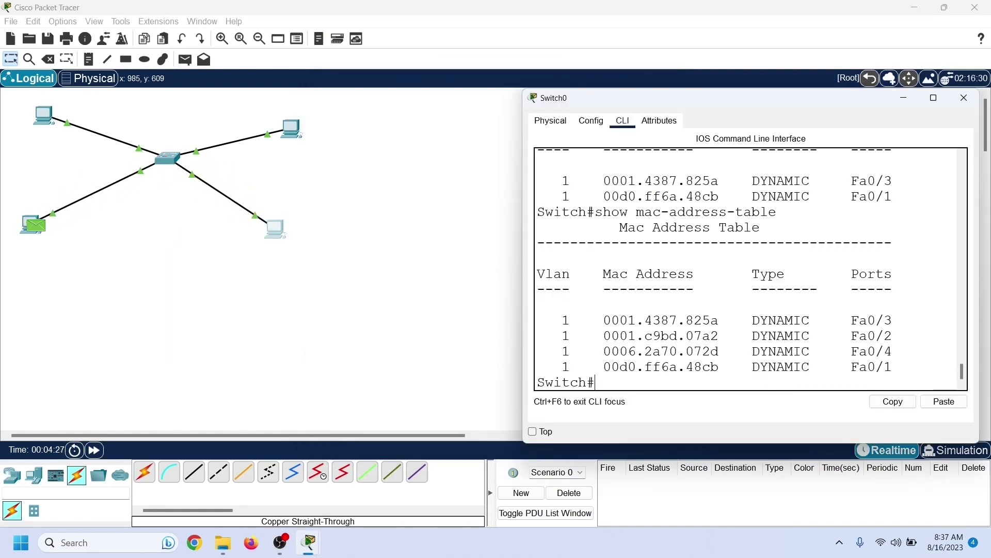